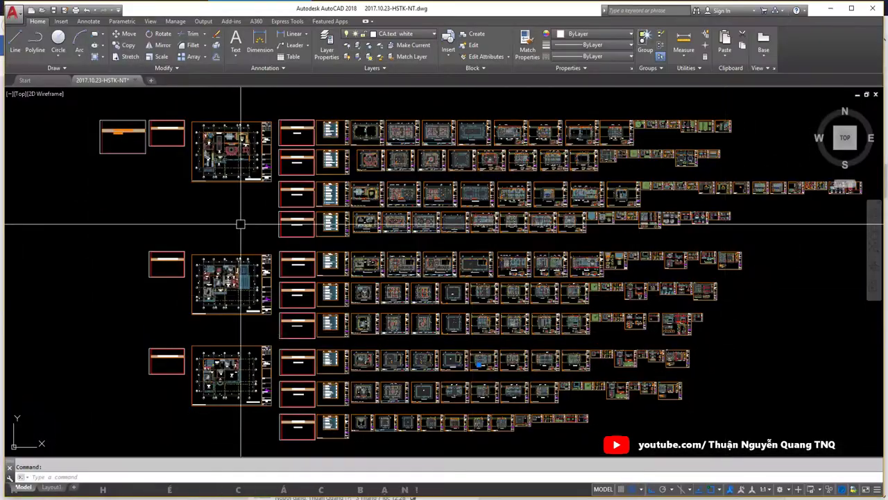
# Step: Pan and zoom from the cover and title sheets to the ground-floor furniture layout plan 'MẶT BẰNG BỐ TRÍ NỘI THẤT TẦNG TRỆT'
pyautogui.moveTo(240, 224)
pyautogui.mouseDown(button='middle')
pyautogui.moveTo(277, 282)
pyautogui.moveTo(280, 243)
pyautogui.mouseUp(button='middle')
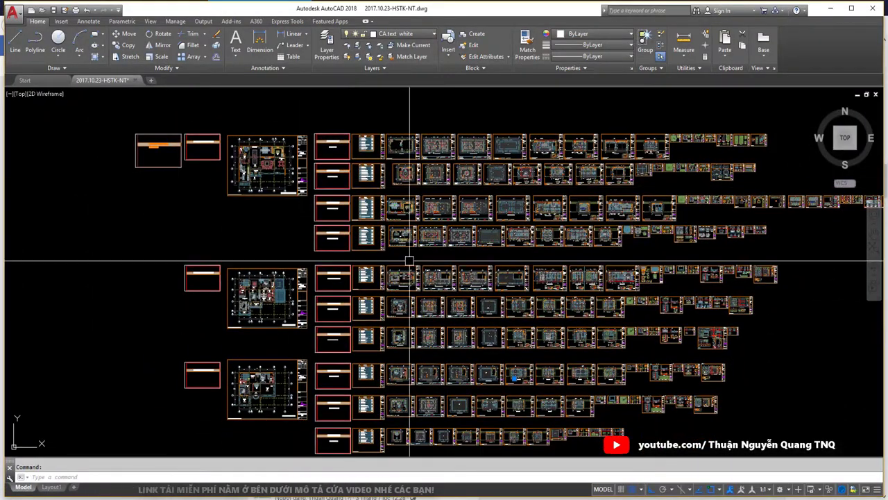
pyautogui.scroll(10, 153, 145)
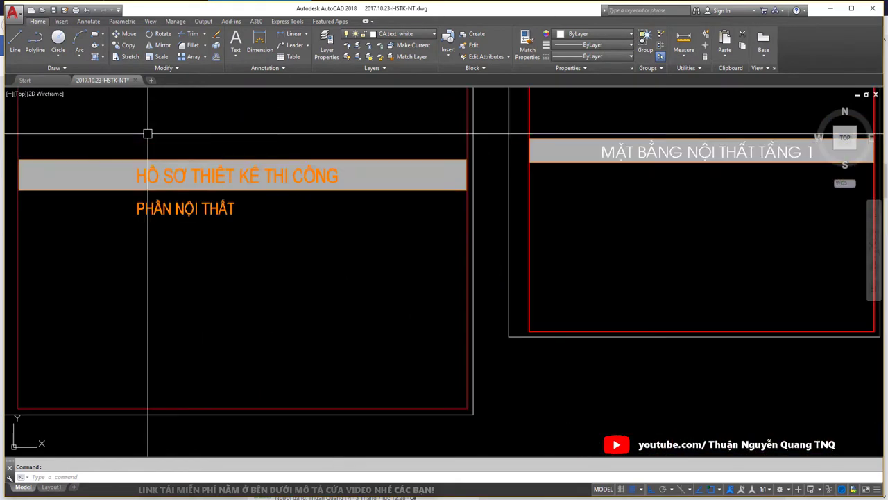
pyautogui.scroll(2, 178, 177)
pyautogui.scroll(2, 204, 184)
pyautogui.scroll(-2, 208, 186)
pyautogui.scroll(-3, 209, 186)
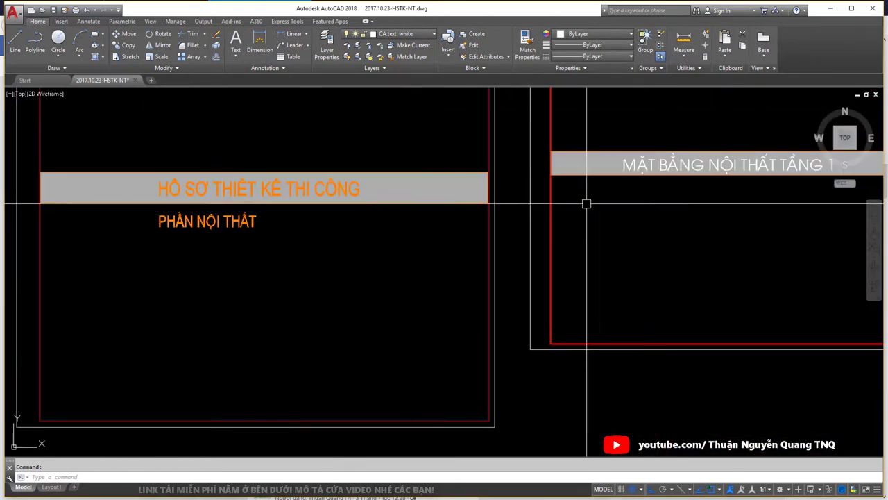
pyautogui.moveTo(585, 202)
pyautogui.mouseDown(button='middle')
pyautogui.moveTo(416, 243)
pyautogui.moveTo(156, 116)
pyautogui.mouseUp(button='middle')
pyautogui.scroll(-3, 428, 238)
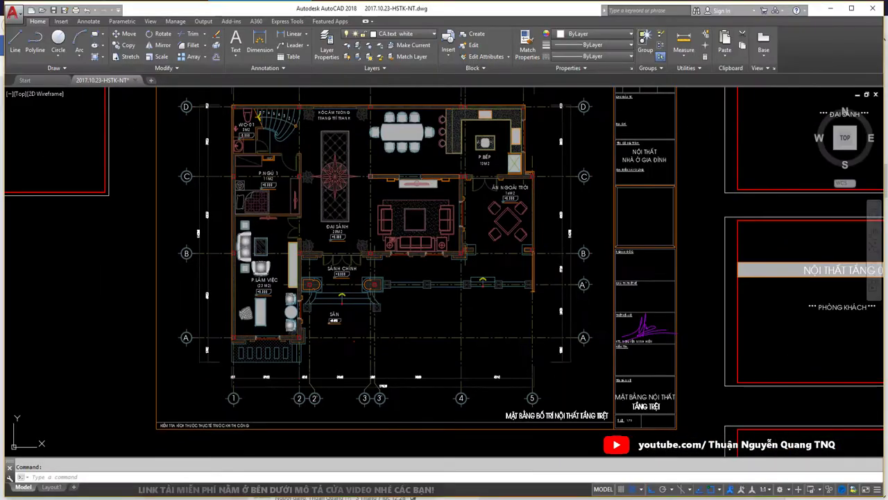
# Step: Move the view from the ground-floor plan to the ĐẠI SẢNH cover sheet
pyautogui.scroll(-5, 440, 357)
pyautogui.scroll(7, 496, 378)
pyautogui.scroll(5, 494, 375)
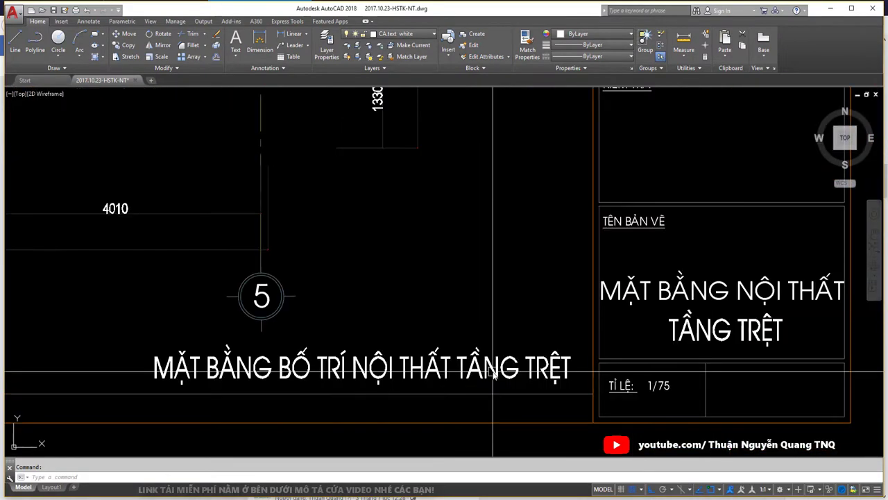
pyautogui.scroll(-7, 493, 374)
pyautogui.scroll(-2, 494, 376)
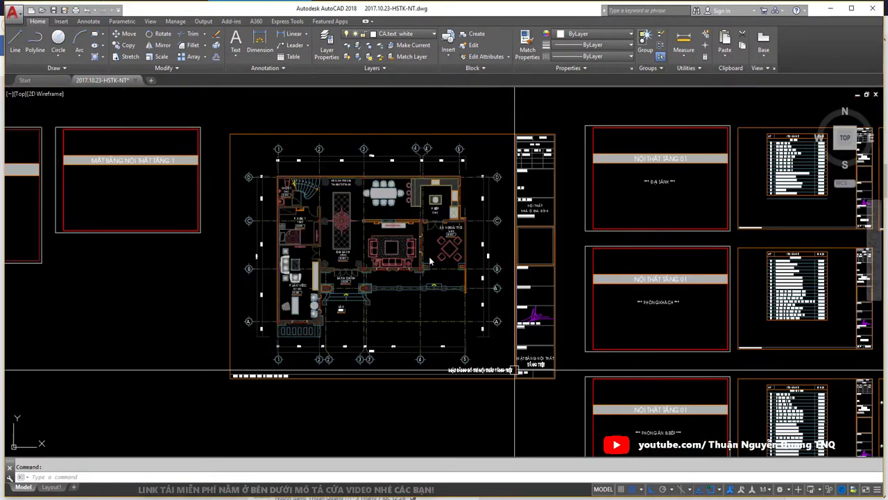
pyautogui.moveTo(699, 252); pyautogui.dragTo(469, 239, button='middle')
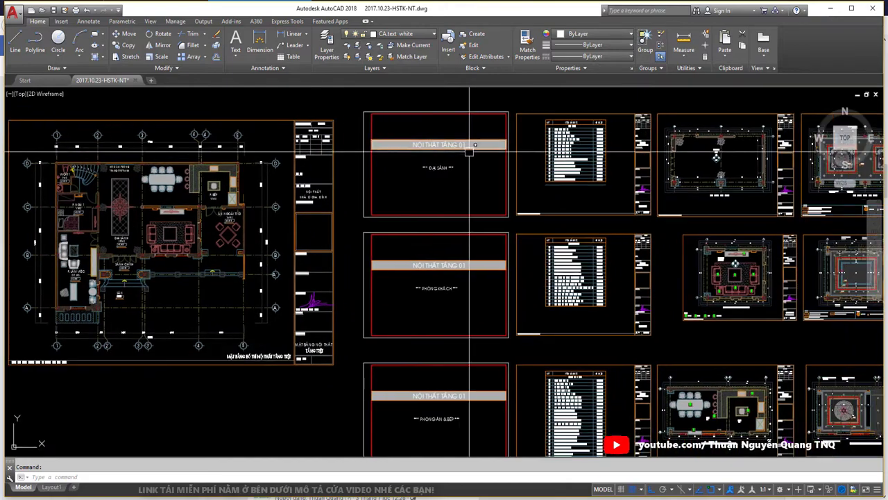
pyautogui.scroll(4, 462, 157)
# Step: Continue past the PHÒNG ĂN & BẾP and PHÒNG LÀM VIỆC sheets to the PHÒNG KHÁCH drawing list
pyautogui.moveTo(471, 286); pyautogui.dragTo(465, 206, button='middle')
pyautogui.scroll(-4, 427, 370)
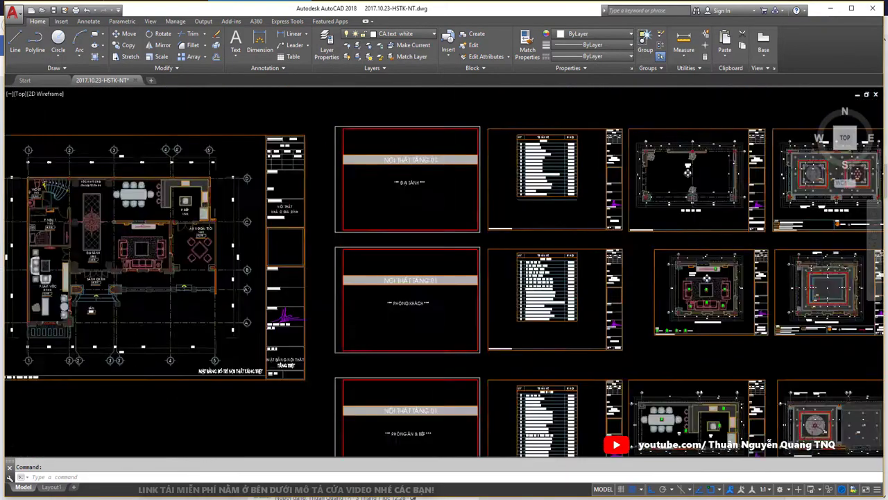
pyautogui.scroll(4, 427, 370)
pyautogui.scroll(-4, 426, 317)
pyautogui.moveTo(426, 347); pyautogui.dragTo(420, 319, button='middle')
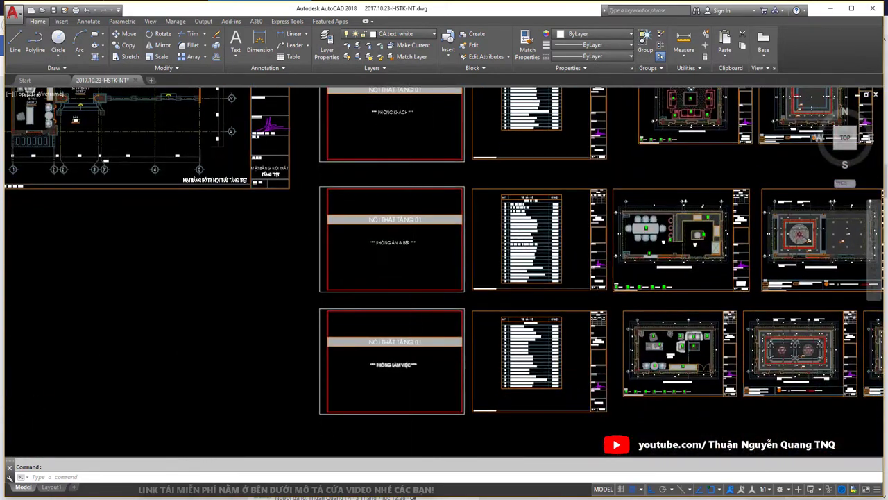
pyautogui.scroll(4, 417, 316)
pyautogui.scroll(-4, 515, 167)
pyautogui.scroll(4, 515, 167)
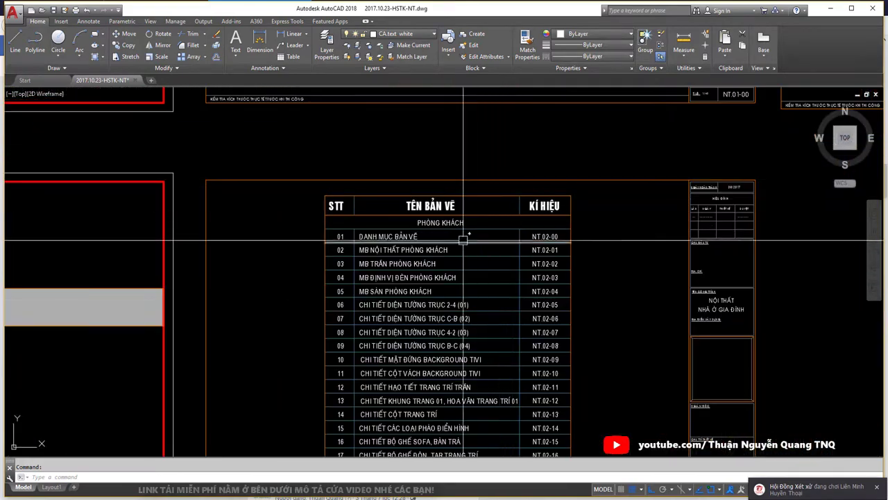
# Step: Zoom in and out on the ĐẠI SẢNH drawing-list table to read it
pyautogui.scroll(2, 463, 240)
pyautogui.scroll(-2, 432, 206)
pyautogui.scroll(-4, 444, 174)
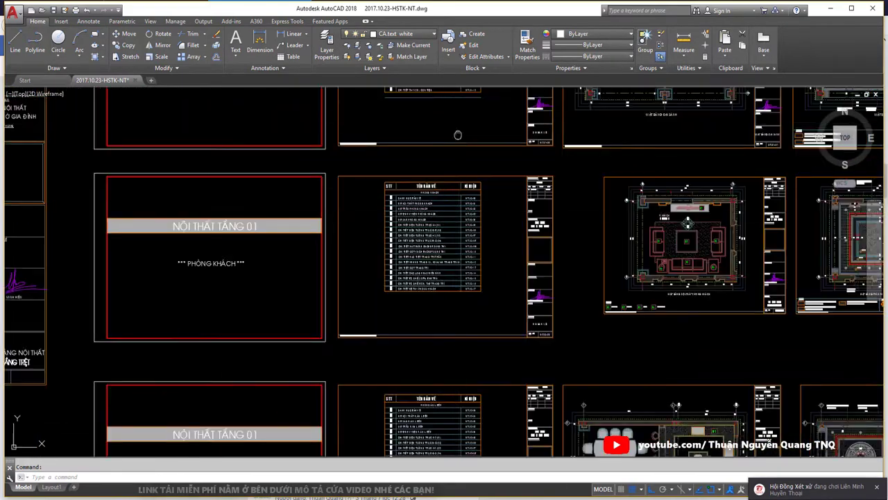
pyautogui.scroll(3, 424, 194)
pyautogui.scroll(2, 425, 196)
pyautogui.scroll(-1, 426, 197)
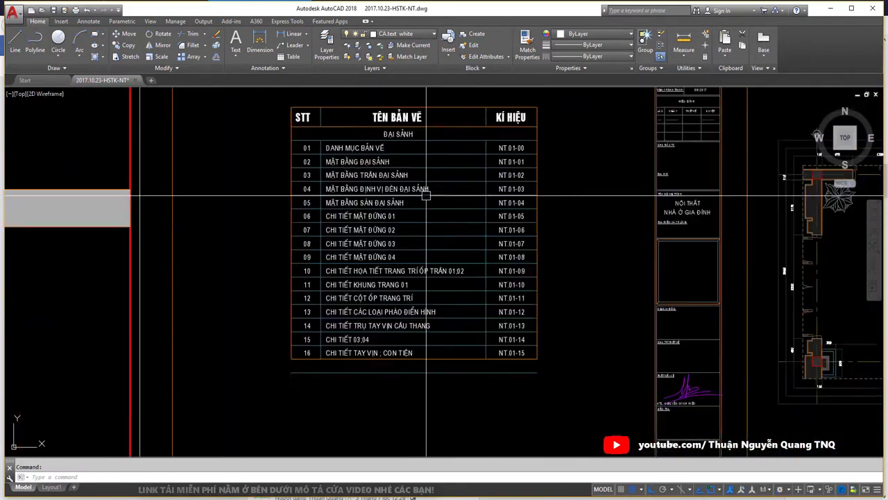
pyautogui.scroll(-3, 426, 196)
# Step: Pan to the PHÒNG KHÁCH ceiling plan and the lighting and floor plan sheets beside it
pyautogui.moveTo(569, 254)
pyautogui.mouseDown(button='middle')
pyautogui.moveTo(575, 271)
pyautogui.moveTo(539, 252)
pyautogui.mouseUp(button='middle')
pyautogui.scroll(5, 450, 363)
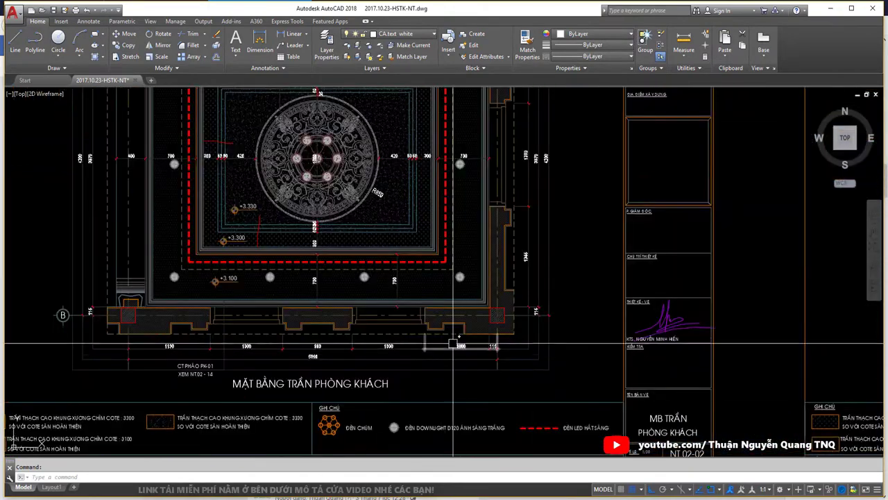
pyautogui.scroll(-1, 416, 312)
pyautogui.scroll(2, 389, 243)
pyautogui.scroll(2, 362, 203)
pyautogui.scroll(-2, 362, 204)
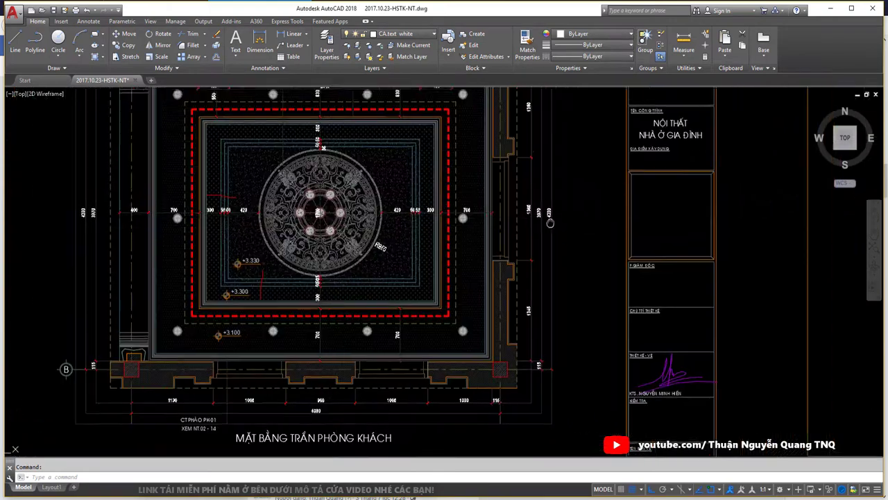
pyautogui.moveTo(319, 208)
pyautogui.mouseDown(button='middle')
pyautogui.moveTo(715, 202)
pyautogui.moveTo(486, 229)
pyautogui.mouseUp(button='middle')
pyautogui.scroll(1, 486, 229)
pyautogui.scroll(2, 463, 215)
# Step: Move to another pair of ceiling plans and zoom out toward the sheet overview
pyautogui.scroll(-3, 463, 215)
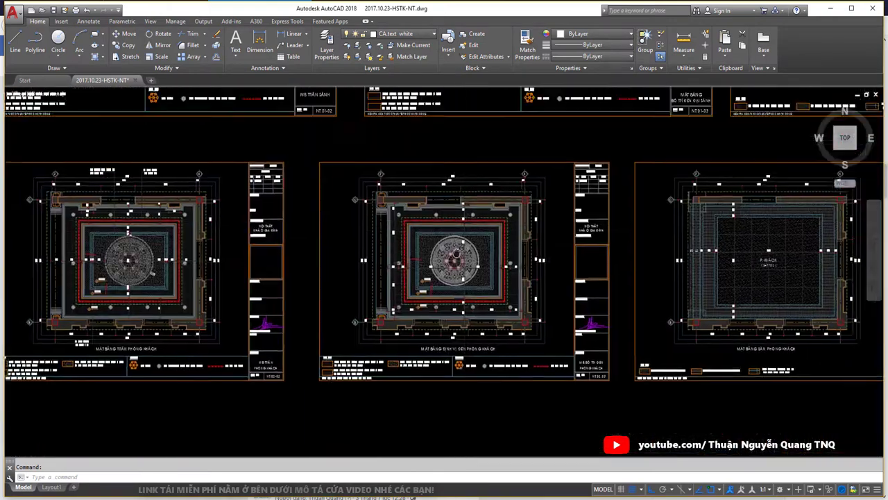
pyautogui.scroll(2, 426, 174)
pyautogui.scroll(2, 451, 159)
pyautogui.moveTo(450, 165); pyautogui.dragTo(350, 303, button='middle')
pyautogui.scroll(-3, 350, 304)
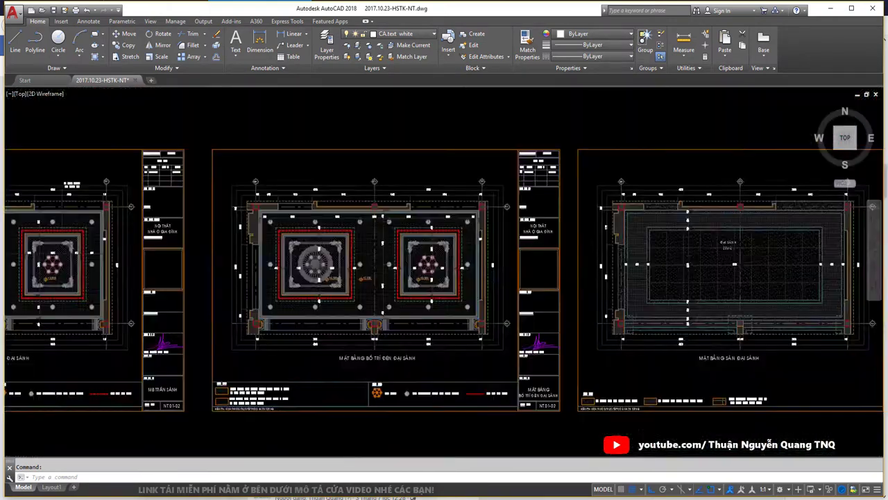
pyautogui.scroll(-2, 351, 304)
pyautogui.scroll(3, 478, 259)
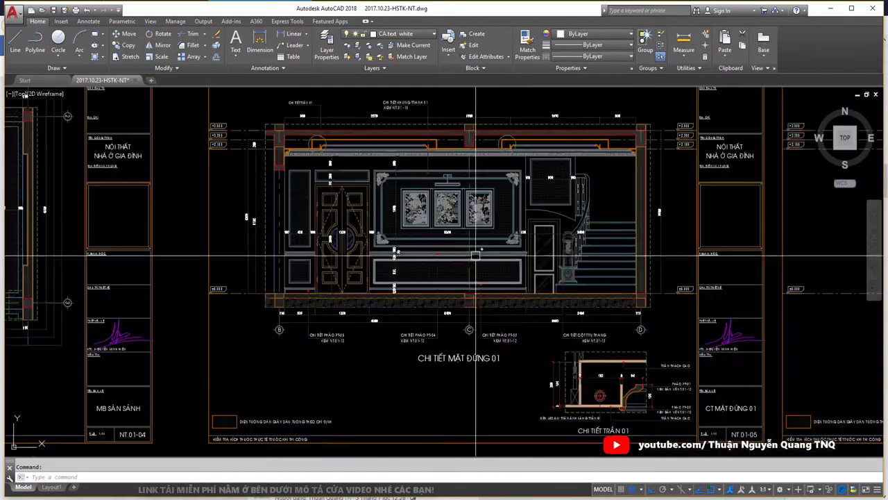
pyautogui.scroll(2, 463, 214)
pyautogui.scroll(-2, 462, 214)
pyautogui.scroll(-1, 629, 281)
pyautogui.scroll(-3, 628, 282)
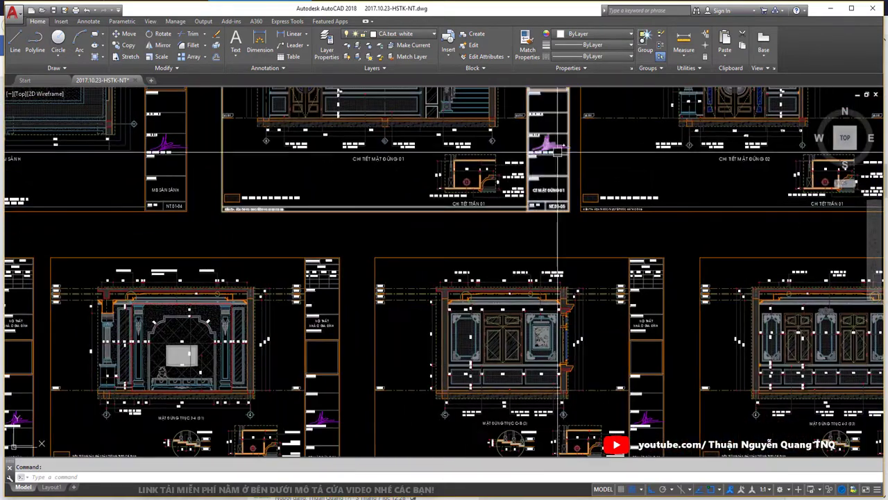
pyautogui.scroll(-2, 628, 282)
pyautogui.scroll(1, 625, 208)
# Step: Pan left across the elevation sheets to detail elevations 02 and 03
pyautogui.moveTo(686, 201); pyautogui.dragTo(621, 199, button='middle')
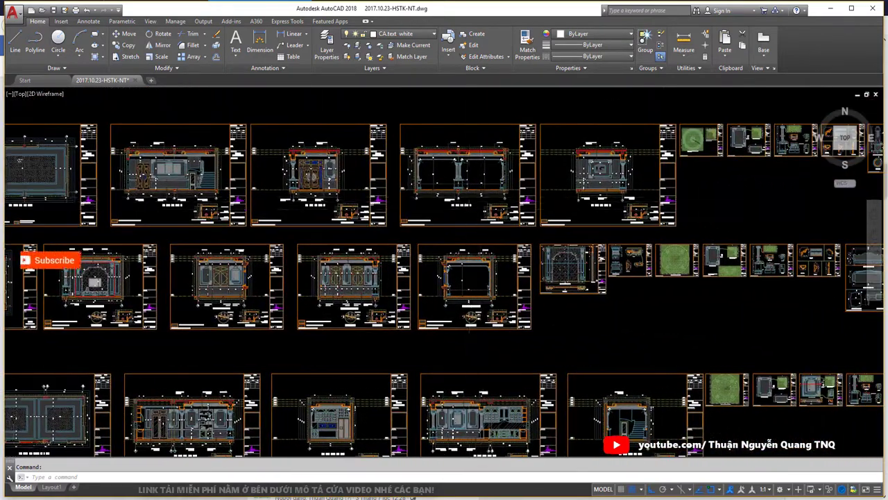
pyautogui.scroll(5, 212, 222)
pyautogui.moveTo(59, 100)
pyautogui.mouseDown(button='middle')
pyautogui.moveTo(132, 188)
pyautogui.moveTo(159, 306)
pyautogui.mouseUp(button='middle')
pyautogui.scroll(-2, 160, 305)
pyautogui.scroll(-2, 160, 306)
pyautogui.scroll(-1, 160, 305)
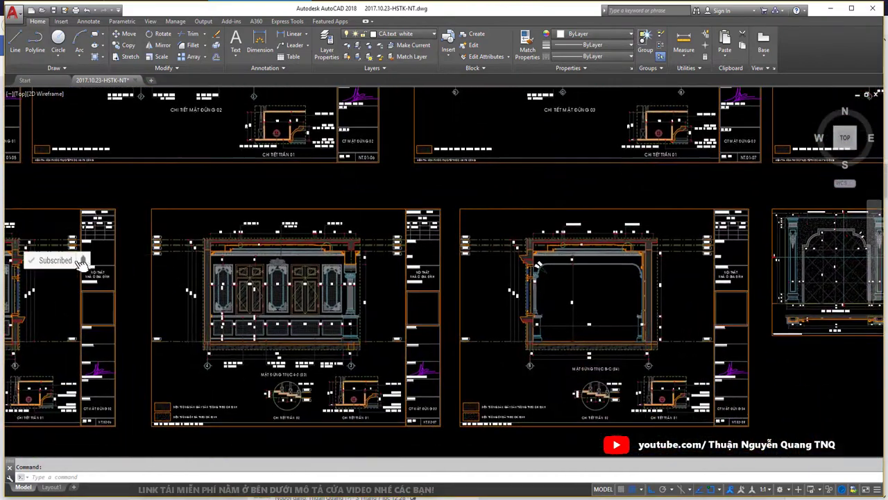
pyautogui.scroll(7, 309, 394)
# Step: Center the MẶT ĐỨNG TRỤC 4-3 (03) ceiling details, then bring up the SOFA detail sheet
pyautogui.moveTo(308, 394); pyautogui.dragTo(378, 300, button='middle')
pyautogui.scroll(-1, 379, 299)
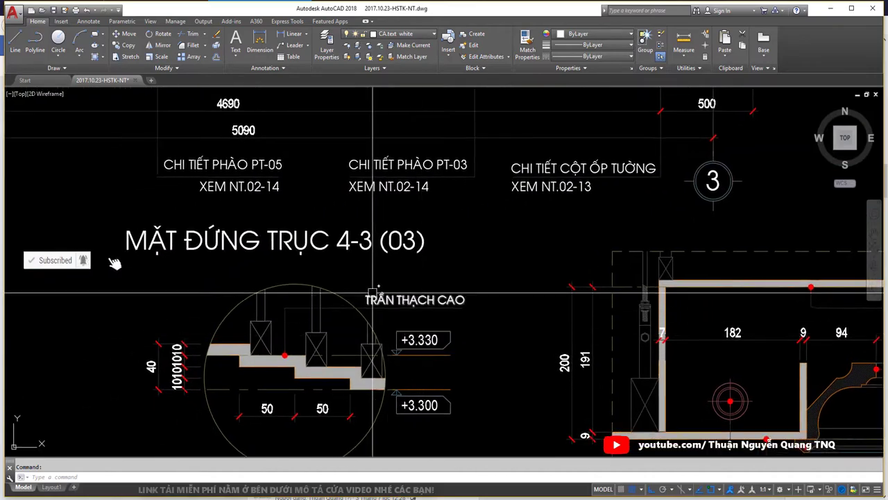
pyautogui.scroll(-2, 378, 299)
pyautogui.scroll(-3, 476, 347)
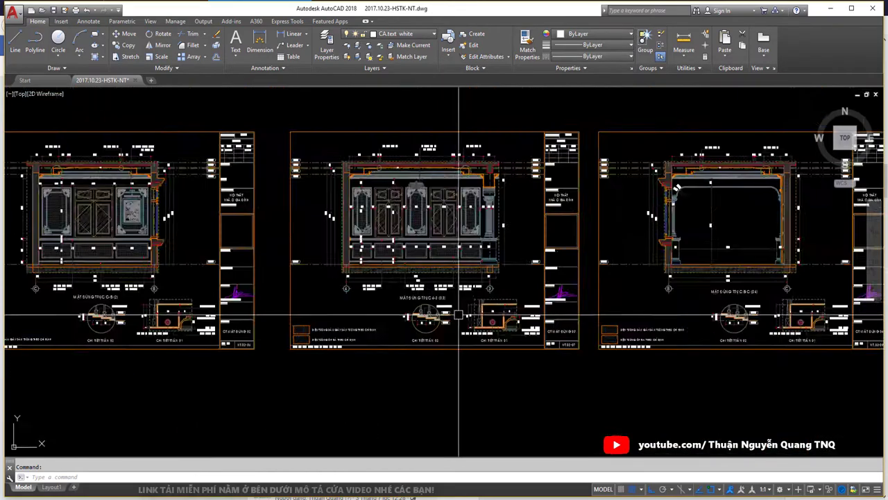
pyautogui.scroll(-3, 476, 347)
# Step: Bring the cabinet detail sheets to the left of the sofa sheet into view
pyautogui.scroll(5, 625, 300)
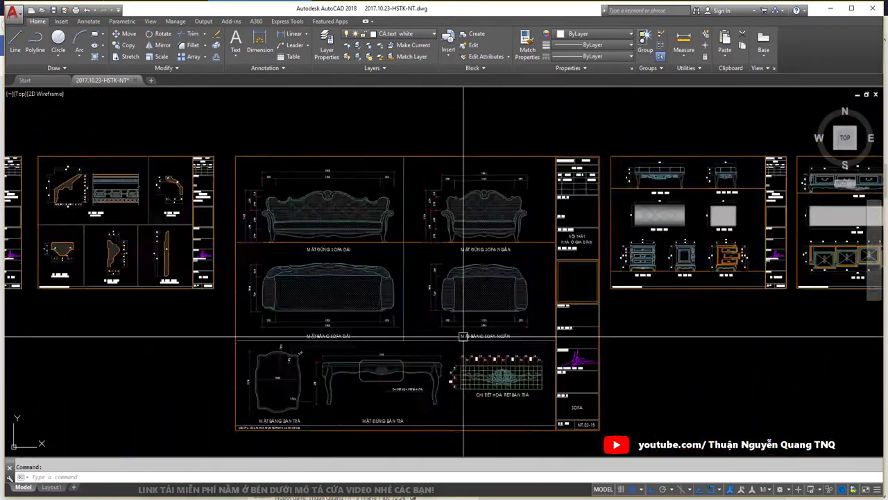
pyautogui.scroll(1, 625, 300)
pyautogui.scroll(-1, 762, 255)
pyautogui.moveTo(762, 255); pyautogui.dragTo(410, 294, button='middle')
pyautogui.scroll(2, 572, 257)
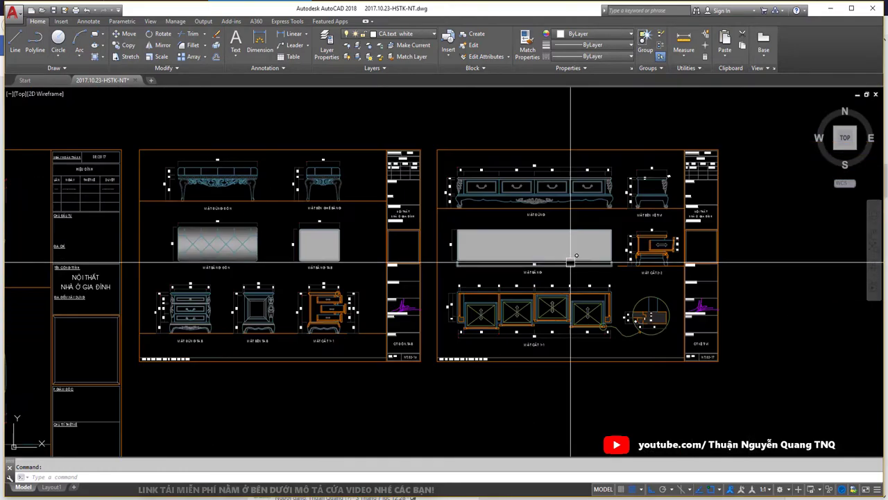
pyautogui.scroll(-5, 565, 259)
pyautogui.scroll(3, 168, 251)
pyautogui.scroll(1, 168, 251)
# Step: Center and inspect the column detail sheet
pyautogui.moveTo(179, 254); pyautogui.dragTo(416, 257, button='middle')
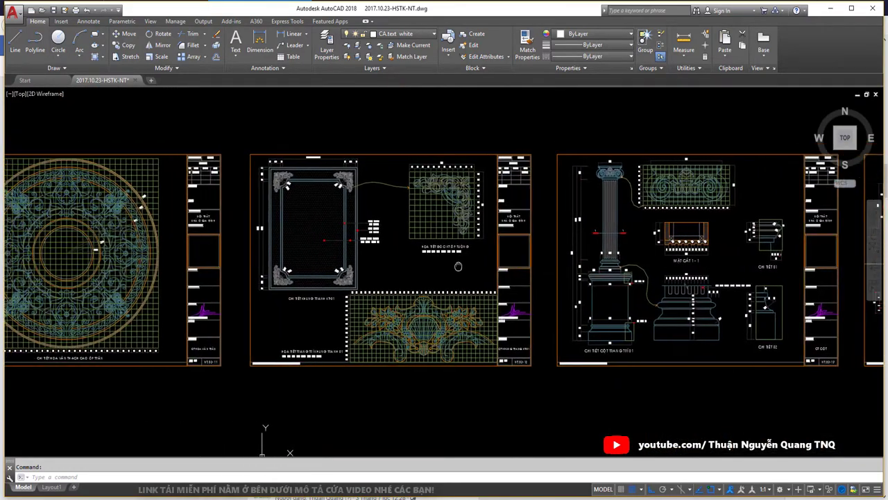
pyautogui.moveTo(708, 286); pyautogui.dragTo(350, 286, button='middle')
pyautogui.scroll(2, 422, 281)
pyautogui.scroll(-2, 581, 271)
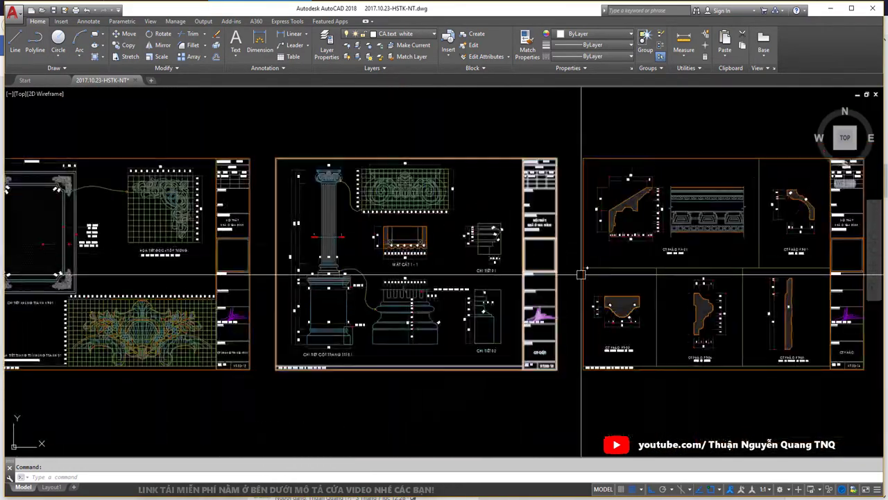
# Step: Look over the moulding detail sheet, then zoom out to the full drawing-set overview
pyautogui.moveTo(581, 271); pyautogui.dragTo(377, 264, button='middle')
pyautogui.scroll(4, 529, 264)
pyautogui.scroll(-5, 529, 264)
pyautogui.scroll(-8, 538, 264)
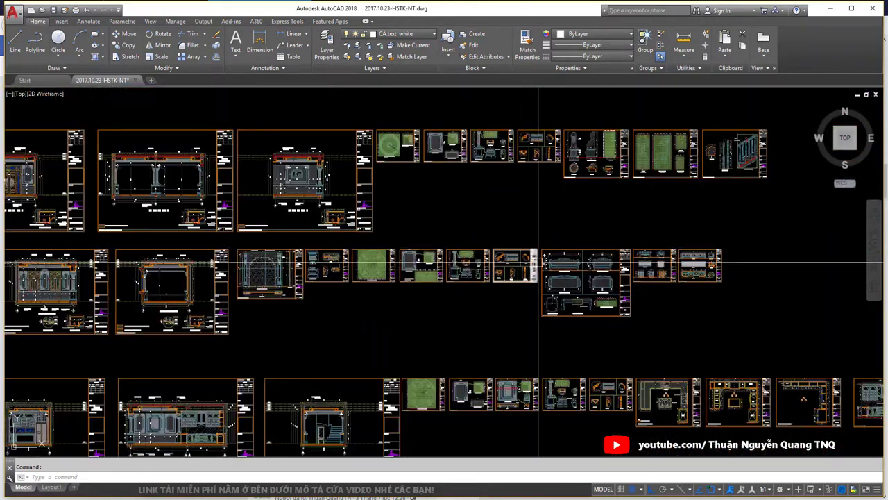
pyautogui.scroll(5, 597, 154)
pyautogui.scroll(4, 538, 191)
pyautogui.scroll(-6, 535, 202)
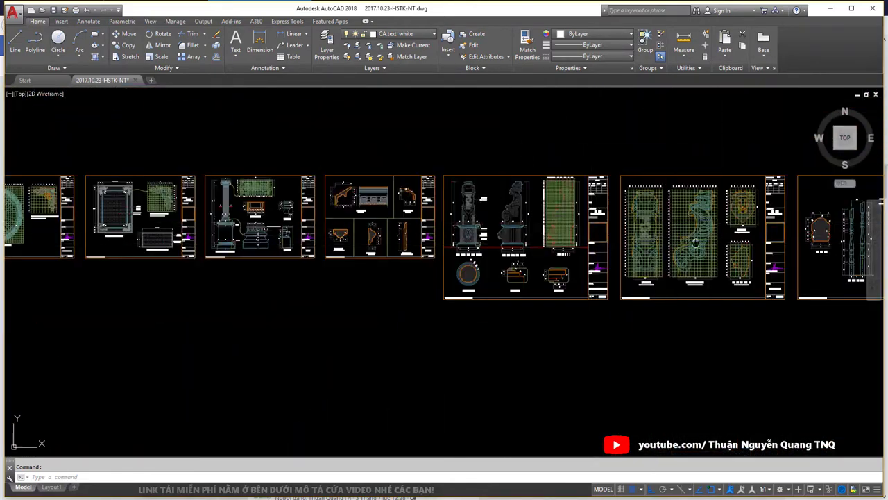
pyautogui.scroll(-5, 611, 368)
pyautogui.scroll(-3, 614, 368)
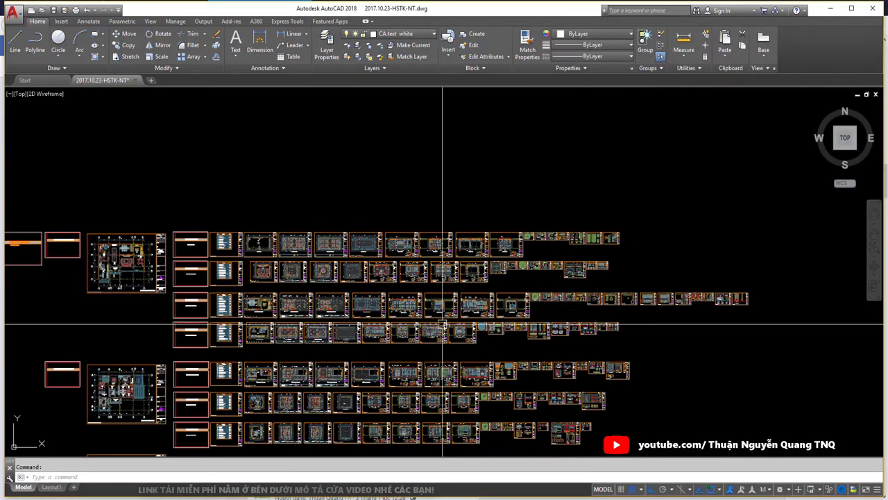
# Step: Center and zoom into the PHÒNG ĂN & BẾP drawing-list table
pyautogui.scroll(4, 190, 247)
pyautogui.scroll(4, 202, 275)
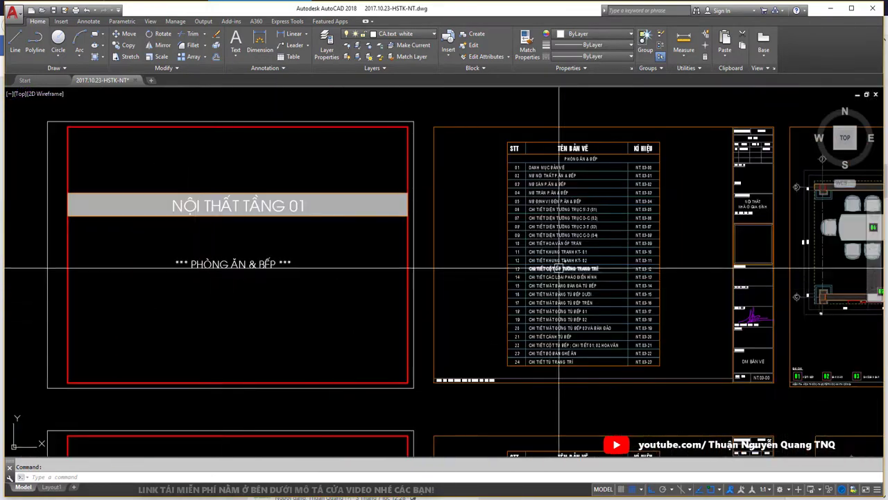
pyautogui.moveTo(560, 268); pyautogui.dragTo(326, 254, button='middle')
pyautogui.scroll(2, 422, 236)
pyautogui.moveTo(422, 254); pyautogui.dragTo(419, 247, button='middle')
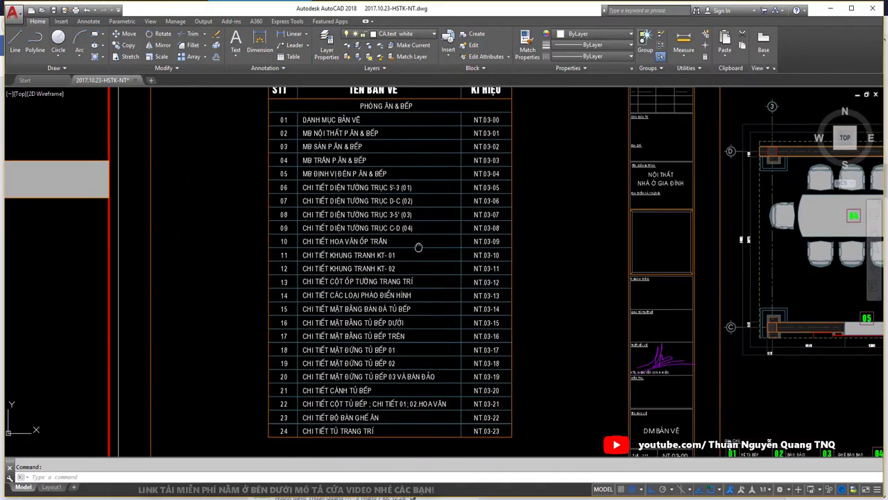
pyautogui.scroll(-2, 537, 253)
pyautogui.scroll(2, 635, 257)
pyautogui.scroll(2, 635, 257)
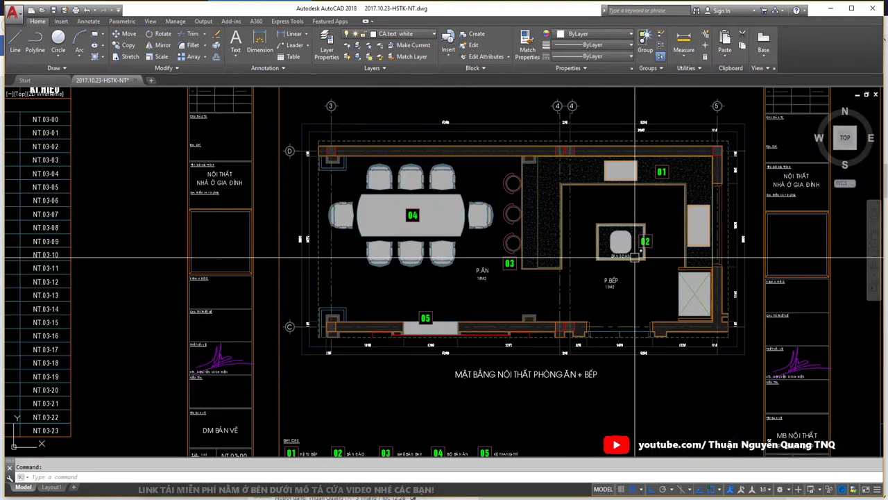
# Step: Center the dining-kitchen ceiling plan beside the table
pyautogui.moveTo(650, 258); pyautogui.dragTo(590, 246, button='middle')
pyautogui.scroll(-2, 590, 246)
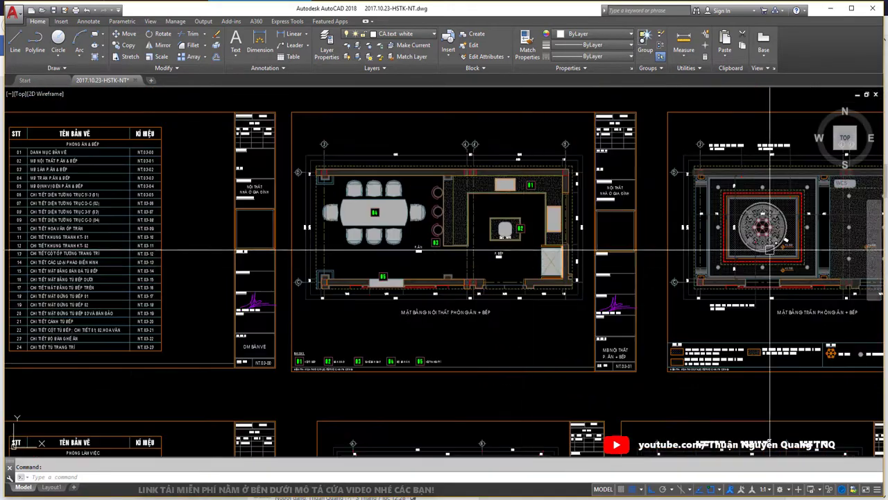
pyautogui.scroll(2, 771, 250)
pyautogui.moveTo(767, 319); pyautogui.dragTo(298, 322, button='middle')
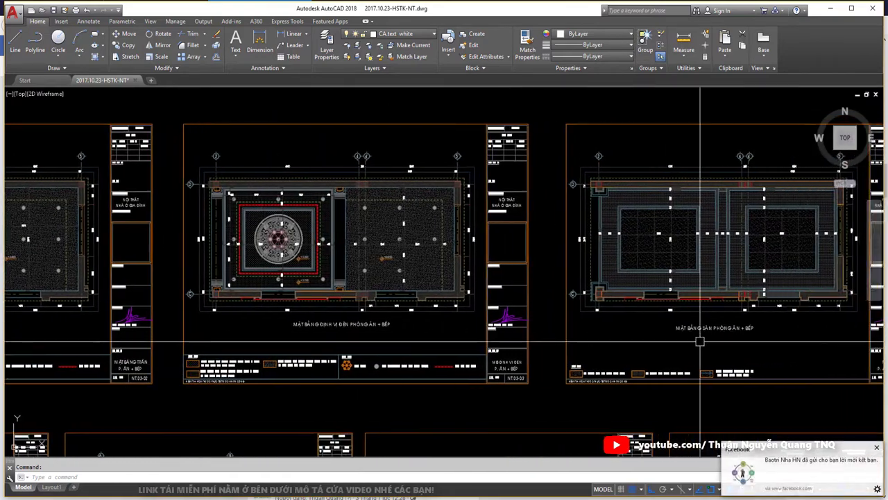
# Step: Move through the floor plan and successive wall elevation sheets, then zoom out to the sheet grid
pyautogui.moveTo(704, 338); pyautogui.dragTo(399, 337, button='middle')
pyautogui.scroll(2, 553, 209)
pyautogui.scroll(-2, 609, 208)
pyautogui.moveTo(798, 298); pyautogui.dragTo(667, 303, button='middle')
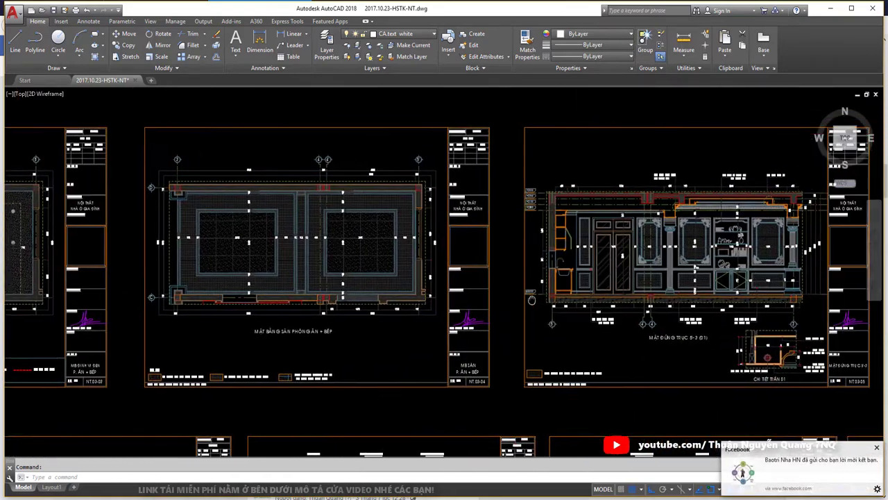
pyautogui.moveTo(803, 302); pyautogui.dragTo(581, 302, button='middle')
pyautogui.scroll(2, 674, 277)
pyautogui.scroll(-2, 675, 278)
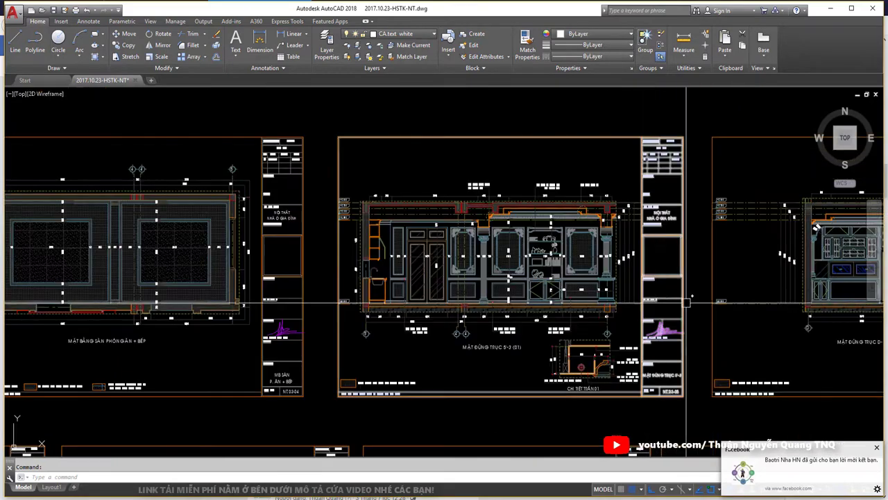
pyautogui.moveTo(675, 278); pyautogui.dragTo(387, 269, button='middle')
pyautogui.scroll(-5, 540, 274)
# Step: Bring the floor-2 interior layout plan and its title block into view
pyautogui.scroll(1, 551, 285)
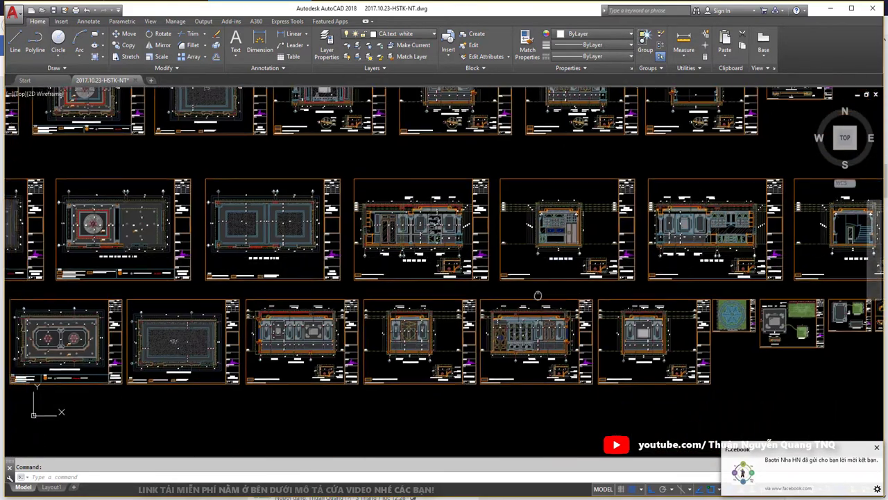
pyautogui.scroll(1, 567, 294)
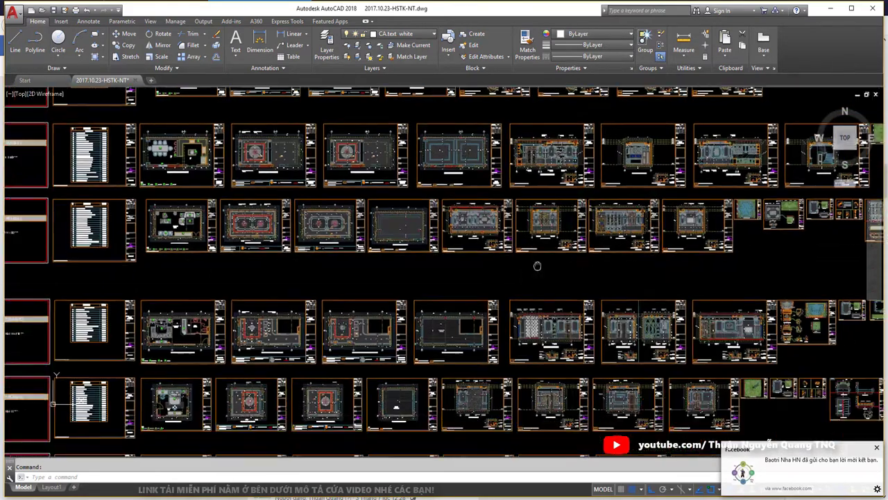
pyautogui.moveTo(566, 295); pyautogui.dragTo(625, 263, button='middle')
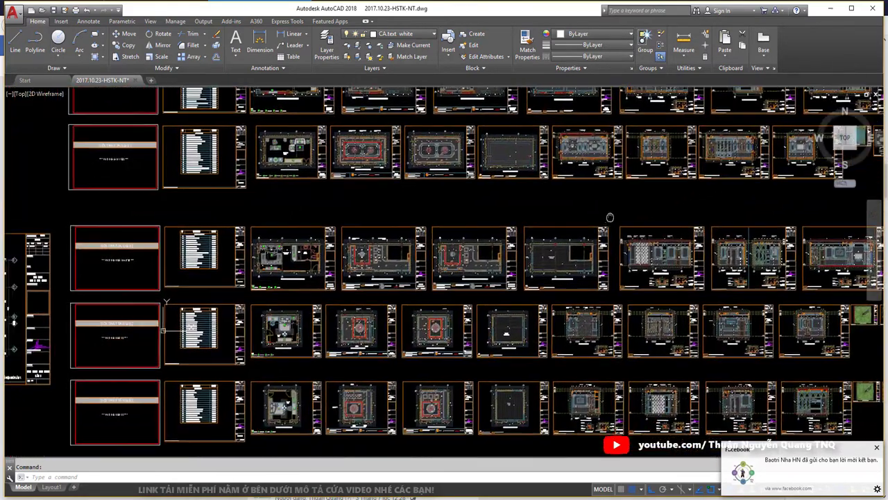
pyautogui.scroll(2, 148, 355)
pyautogui.scroll(3, 148, 354)
pyautogui.scroll(4, 147, 354)
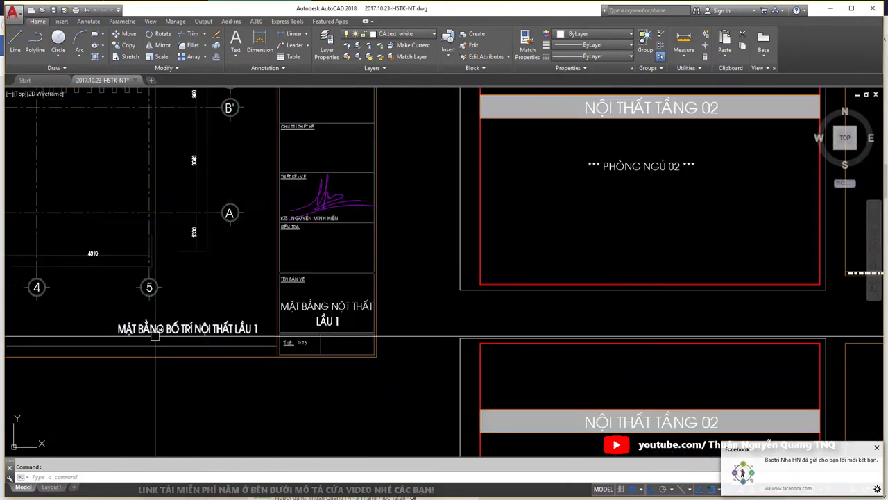
pyautogui.moveTo(173, 333); pyautogui.dragTo(507, 350, button='middle')
pyautogui.scroll(-5, 472, 277)
pyautogui.scroll(3, 422, 158)
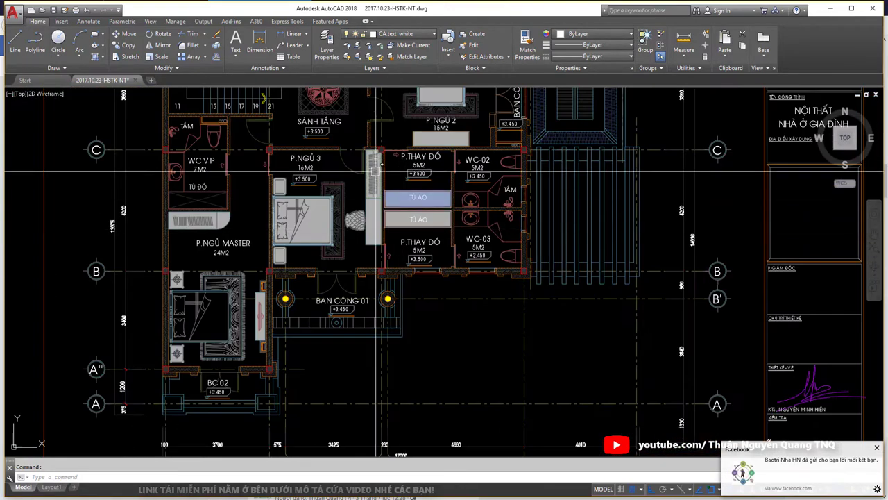
pyautogui.scroll(2, 278, 156)
pyautogui.scroll(2, 274, 157)
pyautogui.scroll(-4, 273, 157)
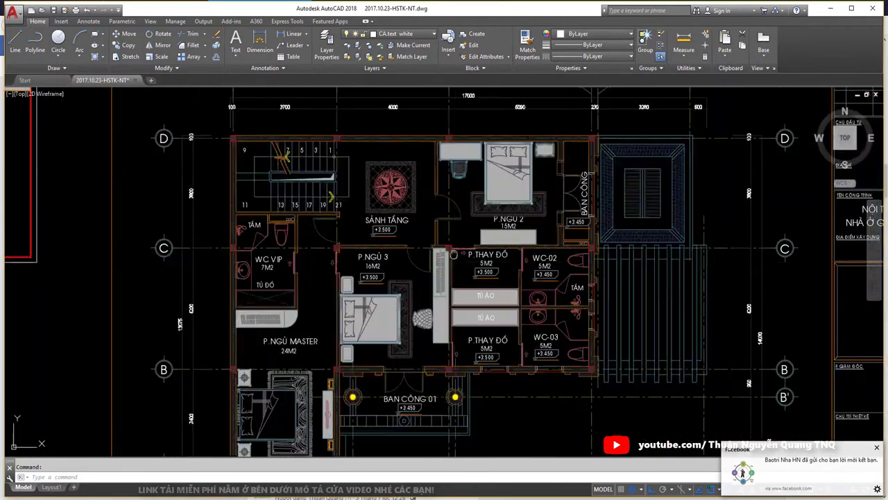
# Step: Inspect the SẢNH TẦNG hall area, zoom out to the whole sheet, and close the Facebook notification
pyautogui.moveTo(413, 204)
pyautogui.mouseDown(button='middle')
pyautogui.moveTo(409, 182)
pyautogui.moveTo(708, 194)
pyautogui.mouseUp(button='middle')
pyautogui.scroll(4, 410, 182)
pyautogui.scroll(-4, 409, 182)
pyautogui.scroll(2, 410, 182)
pyautogui.scroll(-2, 409, 182)
pyautogui.moveTo(537, 322)
pyautogui.mouseDown(button='middle')
pyautogui.moveTo(505, 278)
pyautogui.moveTo(406, 278)
pyautogui.mouseUp(button='middle')
pyautogui.scroll(-4, 505, 278)
pyautogui.click(877, 449)
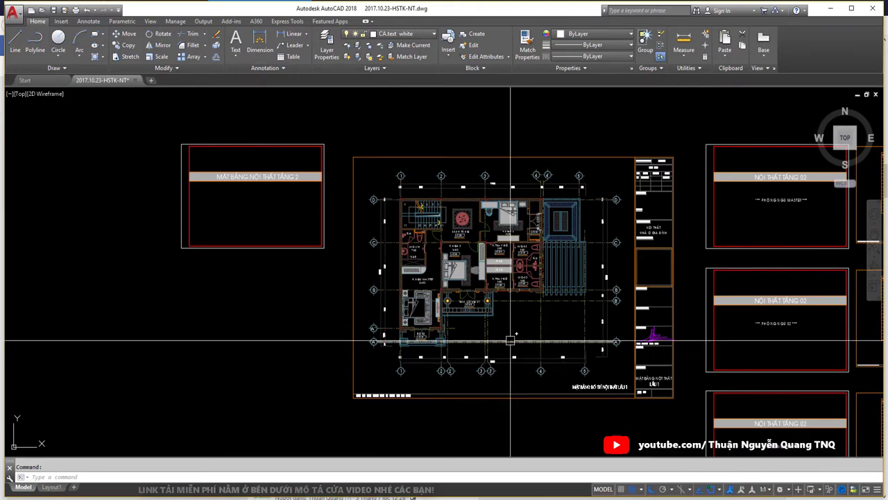
# Step: Shift the floor plans left and zoom into the floor-3 interior plan
pyautogui.scroll(-4, 511, 341)
pyautogui.moveTo(511, 341); pyautogui.dragTo(216, 333, button='middle')
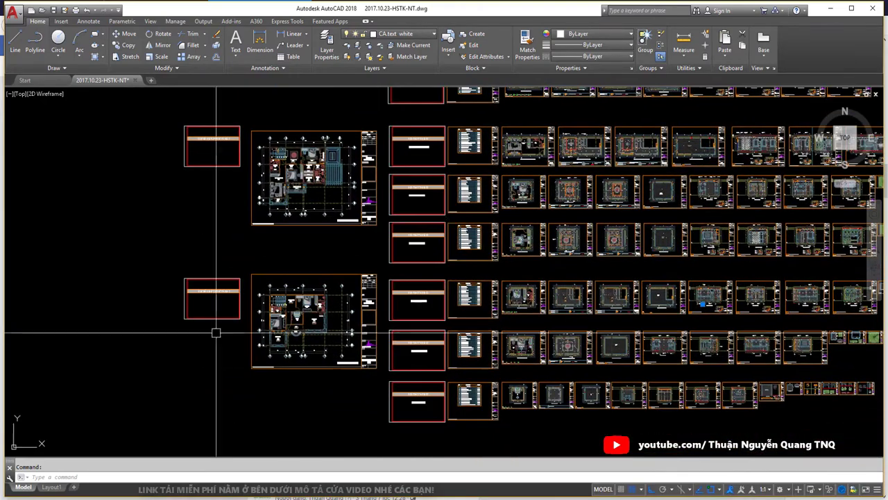
pyautogui.scroll(3, 216, 333)
pyautogui.scroll(2, 229, 224)
pyautogui.scroll(-3, 228, 224)
pyautogui.moveTo(228, 224); pyautogui.dragTo(426, 262, button='middle')
pyautogui.scroll(3, 427, 262)
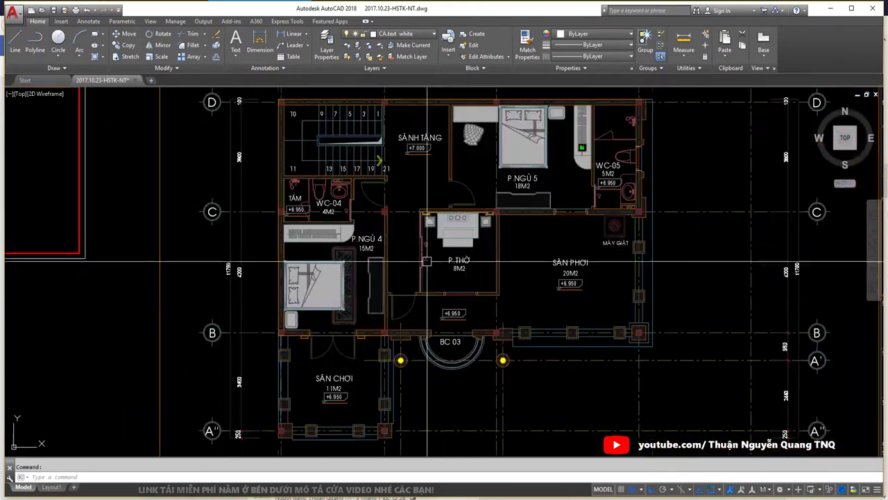
pyautogui.scroll(-3, 427, 261)
# Step: Zoom out to show every sheet frame and nudge the overview slightly
pyautogui.scroll(-2, 605, 238)
pyautogui.scroll(1, 605, 238)
pyautogui.scroll(1, 604, 238)
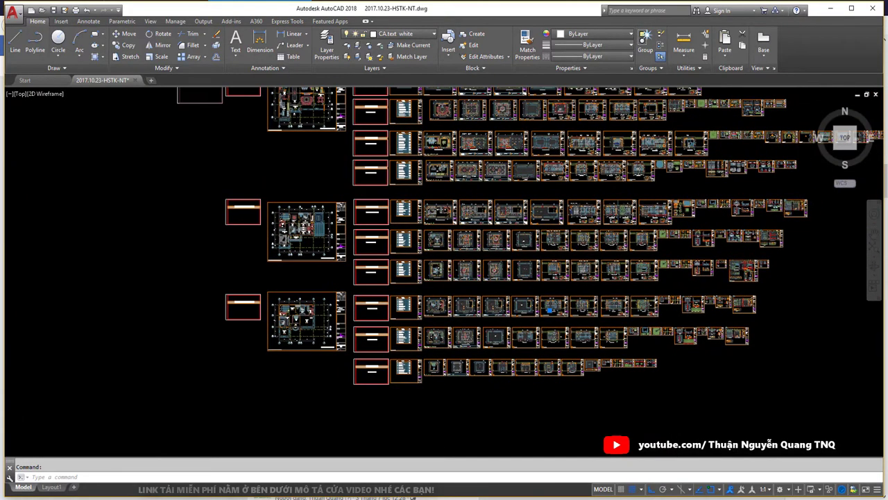
pyautogui.moveTo(559, 366); pyautogui.dragTo(453, 401, button='middle')
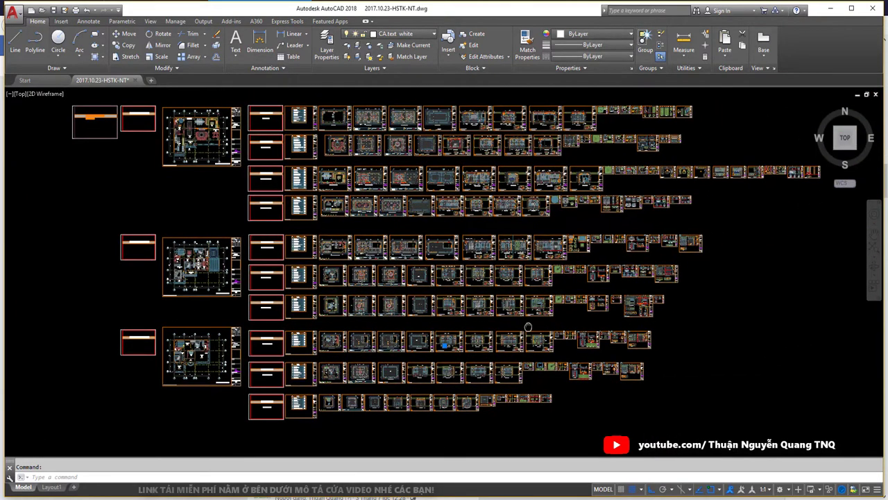
pyautogui.click(408, 37)
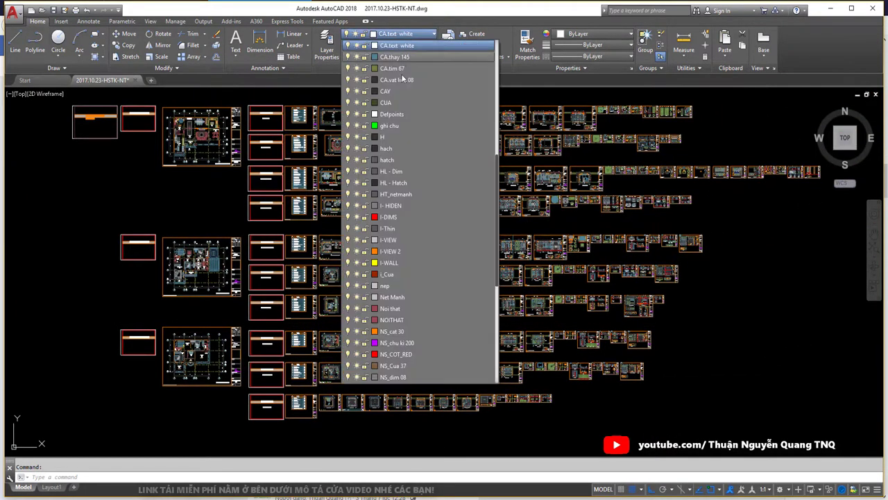
pyautogui.scroll(-2, 389, 208)
pyautogui.scroll(-2, 391, 321)
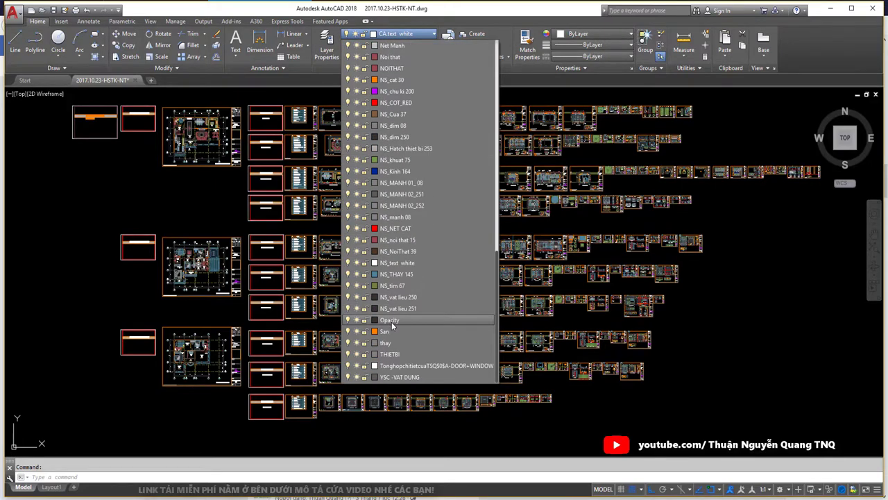
pyautogui.scroll(3, 392, 312)
pyautogui.scroll(3, 393, 264)
pyautogui.scroll(1, 392, 208)
pyautogui.scroll(2, 392, 160)
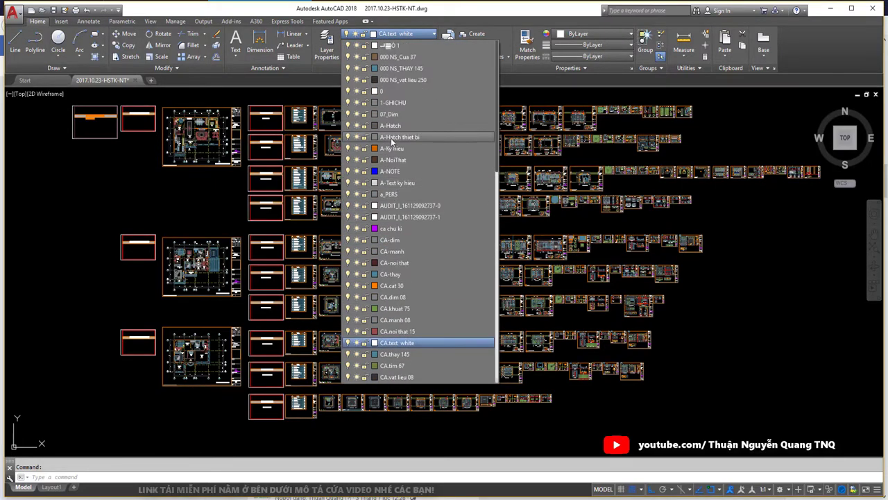
pyautogui.scroll(-4, 392, 208)
pyautogui.scroll(-2, 392, 208)
pyautogui.click(711, 318)
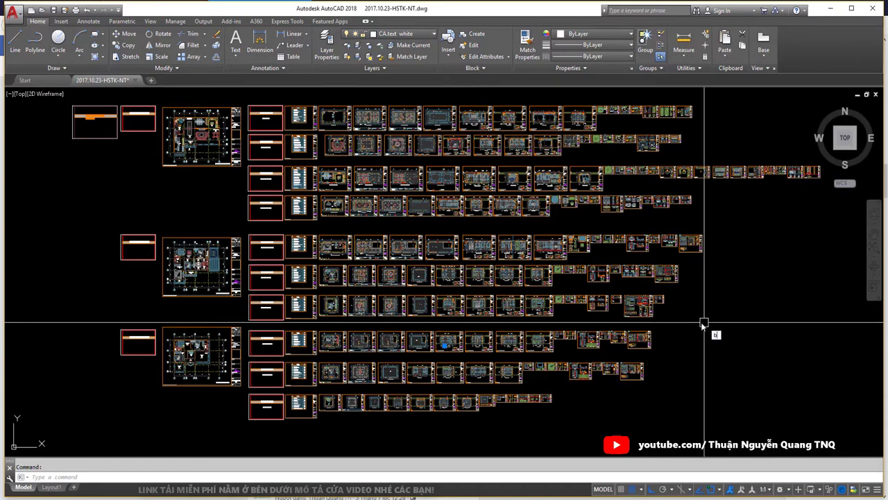
pyautogui.write('be')
pyautogui.press('Return')
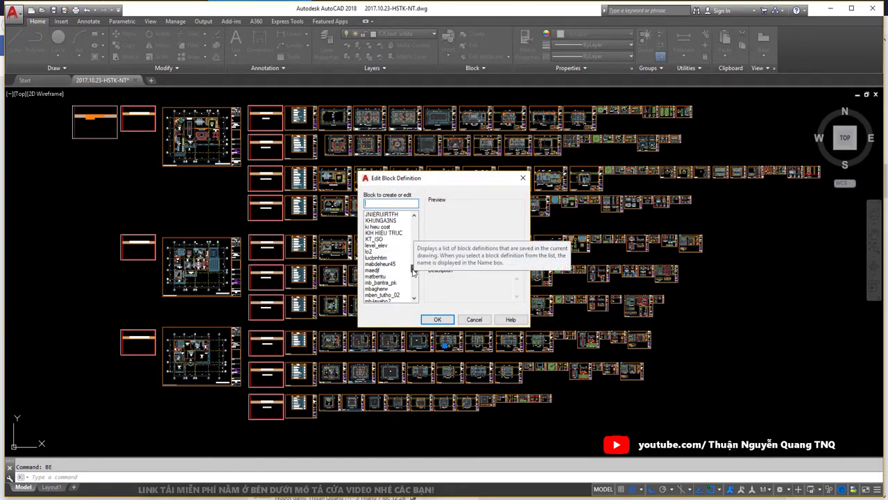
pyautogui.click(380, 234)
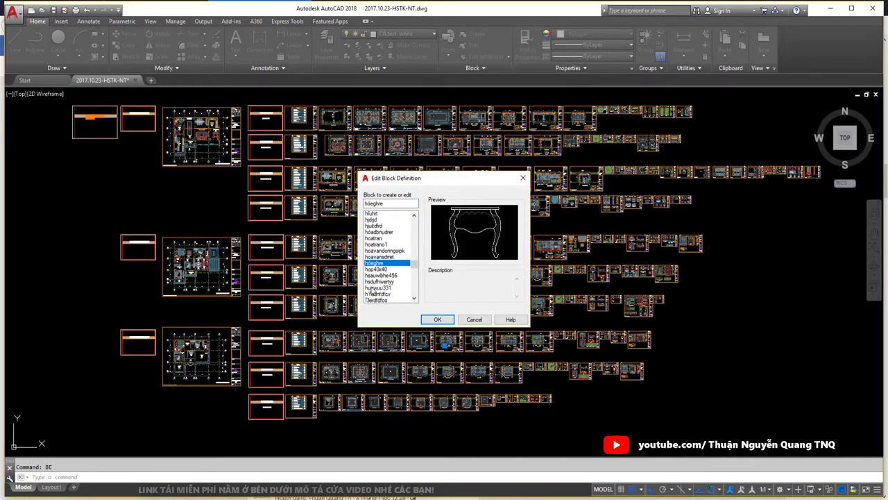
pyautogui.click(373, 300)
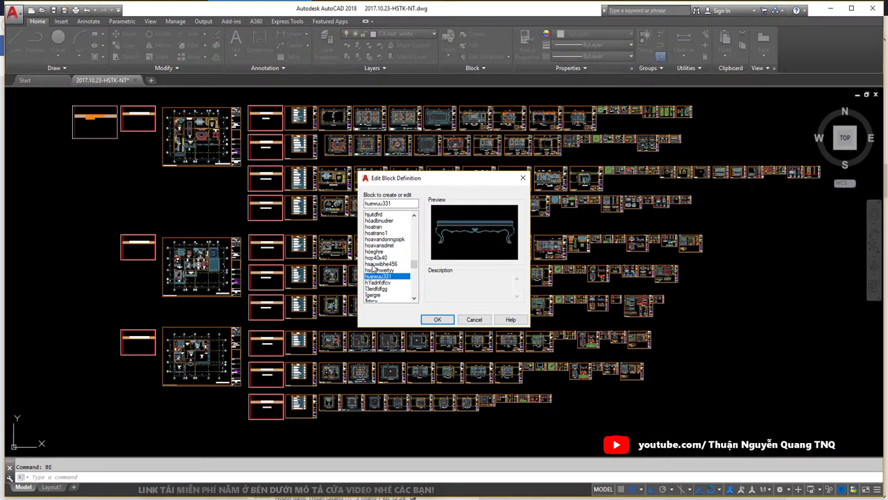
pyautogui.press('Up')
pyautogui.press('Up')
pyautogui.press('Up')
pyautogui.click(375, 271)
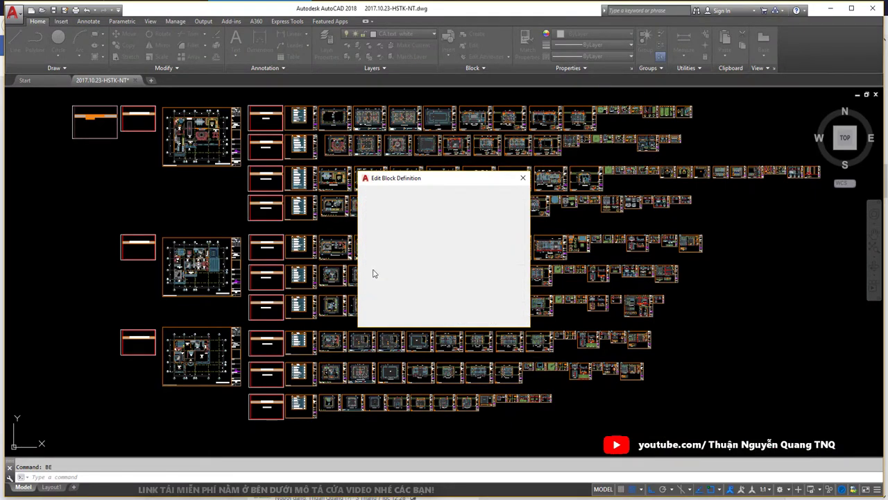
pyautogui.click(373, 262)
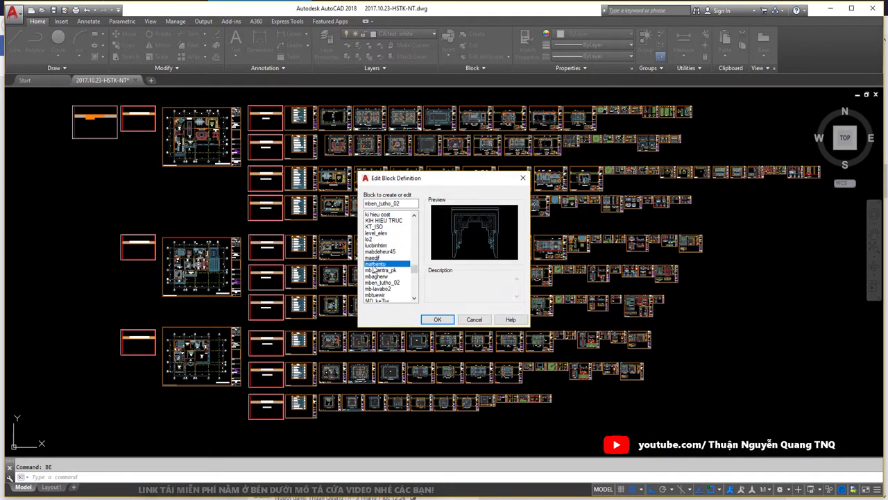
pyautogui.click(471, 320)
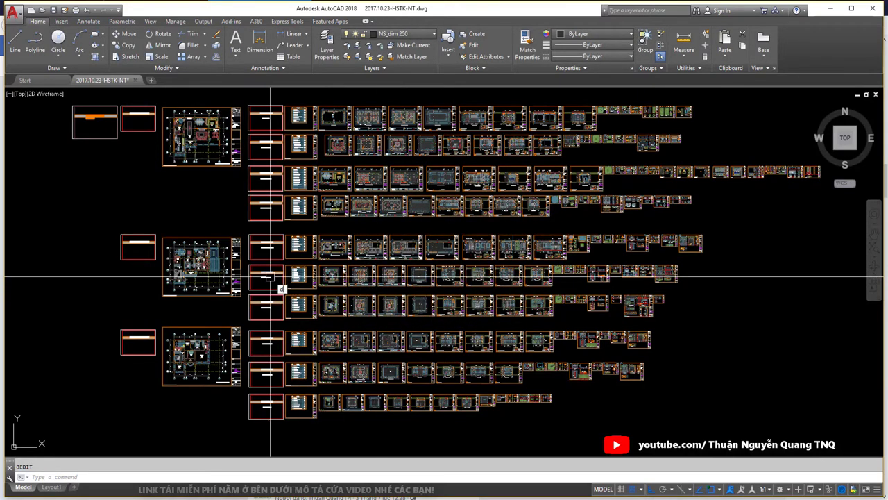
pyautogui.write('d')
pyautogui.press('Return')
pyautogui.press('Down')
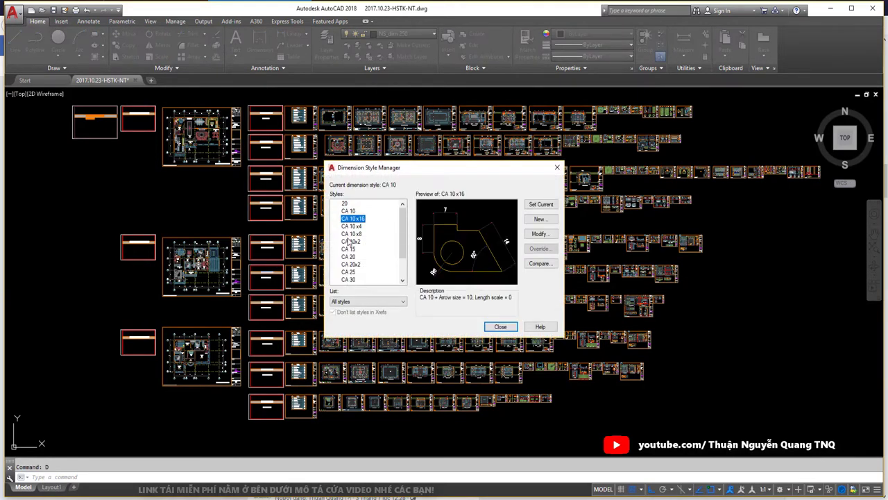
pyautogui.click(366, 257)
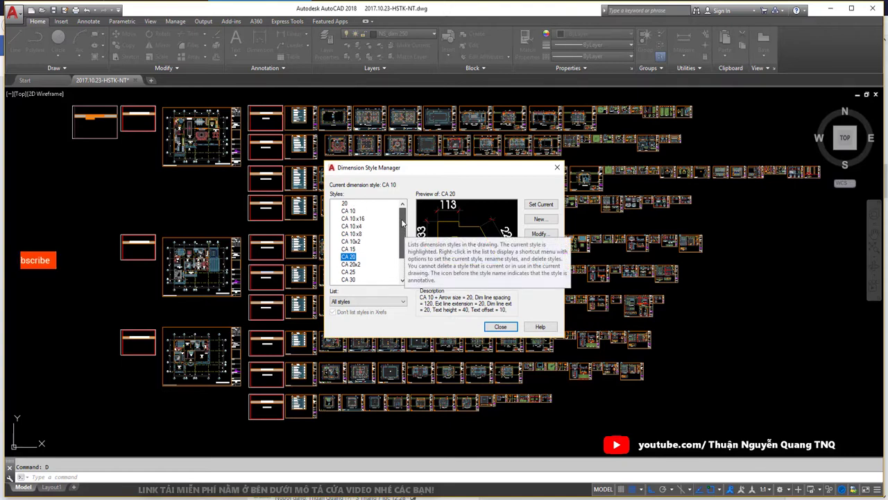
pyautogui.click(350, 271)
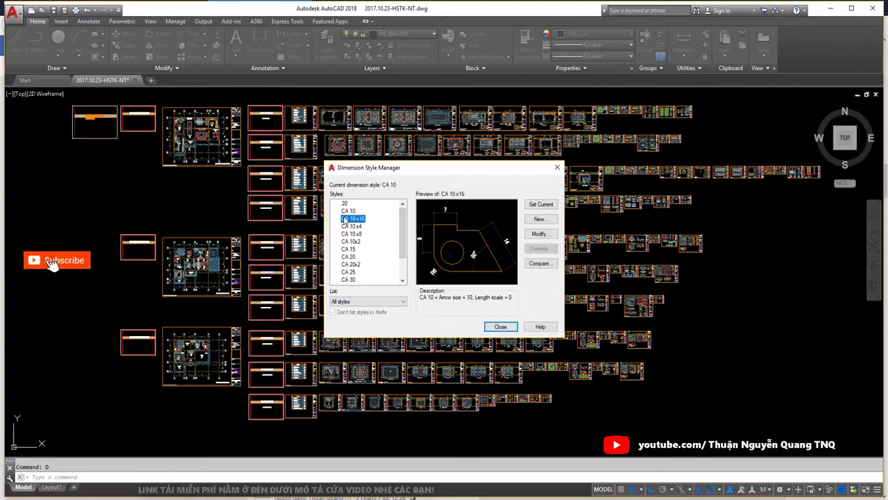
pyautogui.scroll(-2, 349, 267)
pyautogui.click(351, 265)
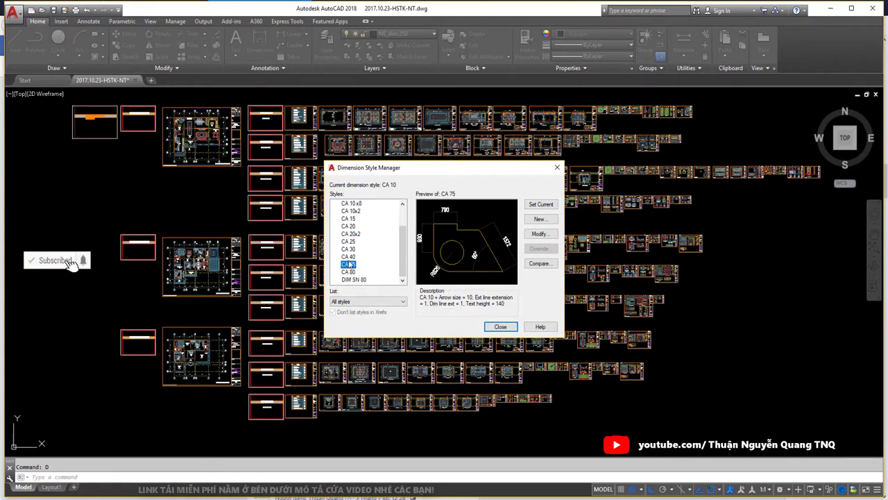
pyautogui.click(507, 323)
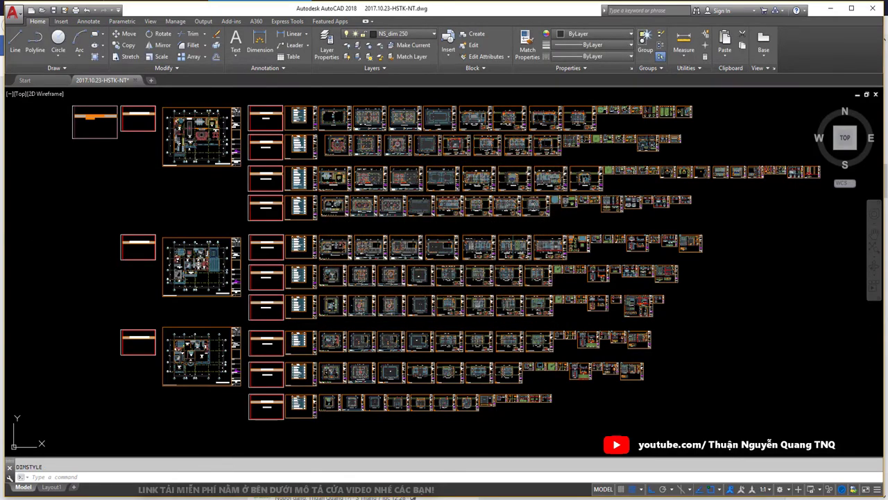
pyautogui.write('st')
pyautogui.press('Return')
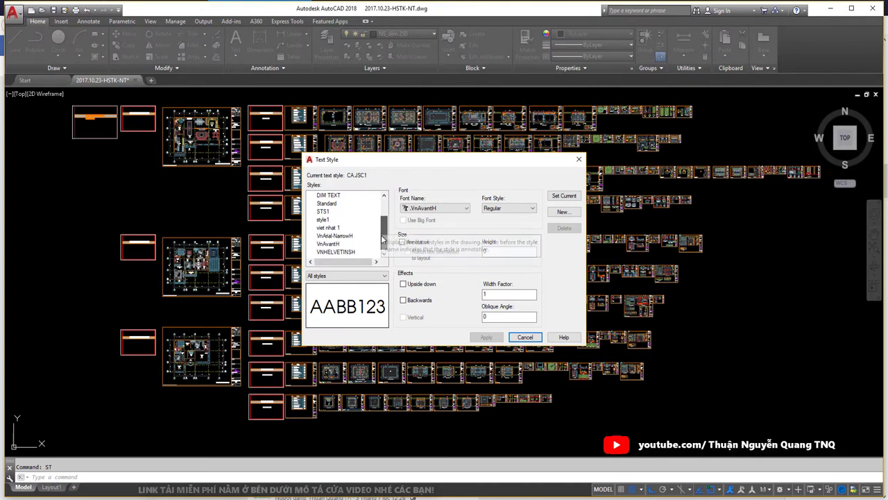
pyautogui.click(324, 219)
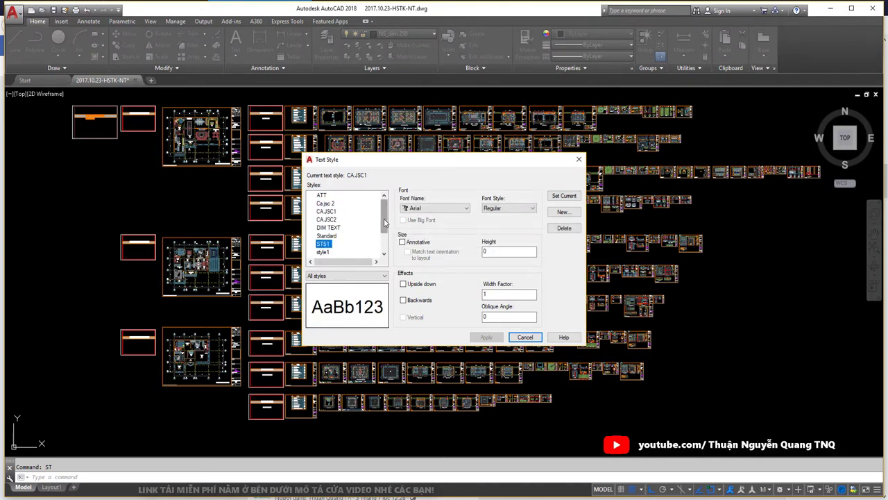
pyautogui.click(367, 251)
# Step: Close the Text Style dialog without changes and zoom out to center the whole drawing set
pyautogui.click(533, 337)
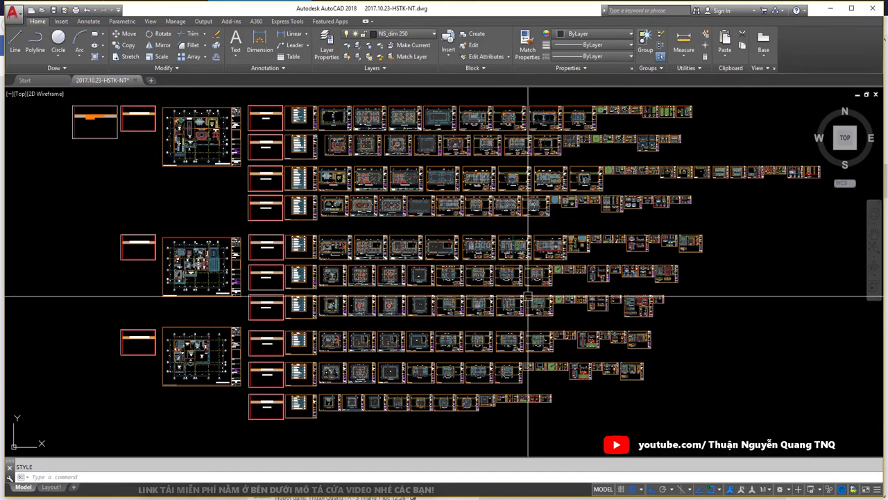
pyautogui.scroll(-5, 526, 288)
pyautogui.scroll(2, 526, 287)
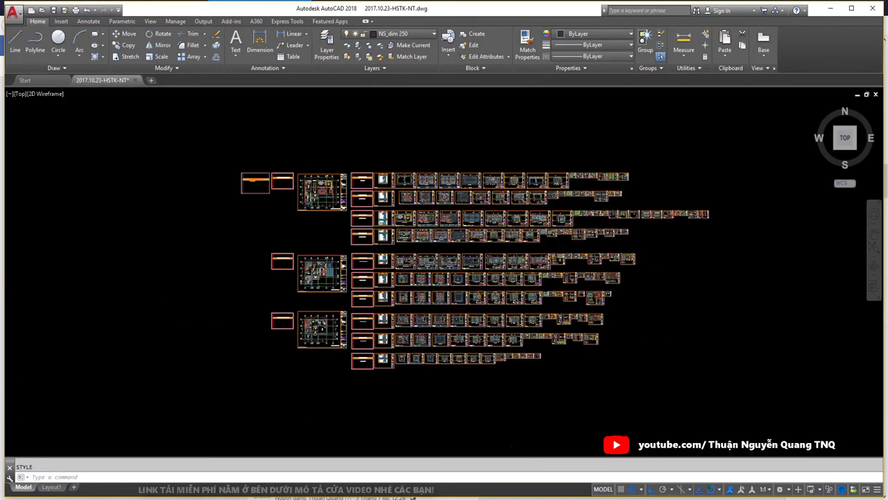